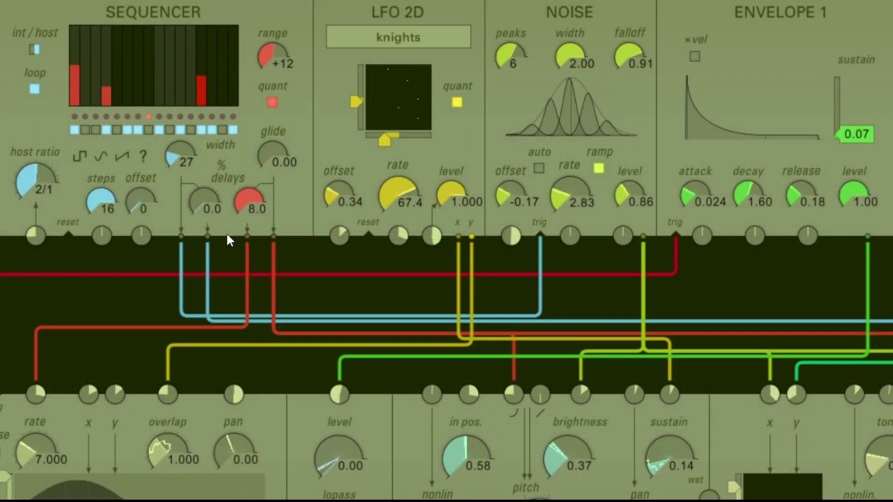
Step: Raise the first sequencer delay knob in stages, passing 3.5, until it reads 7.0
left_click_drag(202, 205, 203, 191)
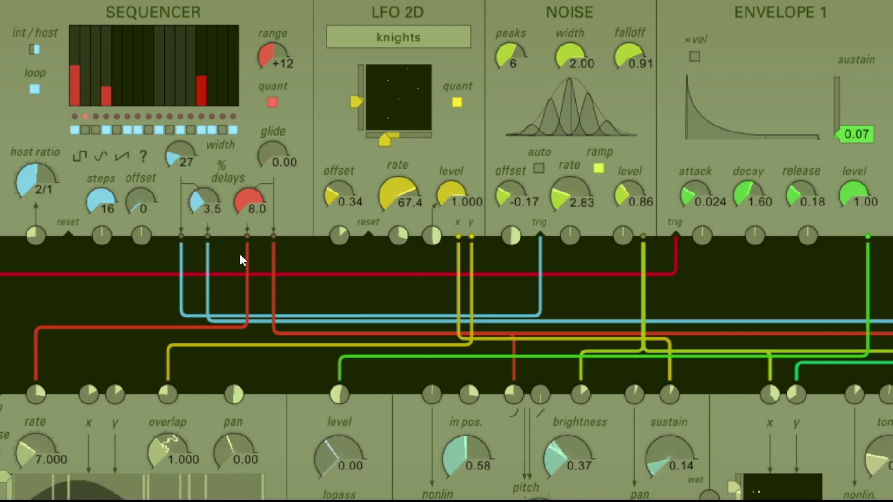
left_click_drag(205, 195, 205, 183)
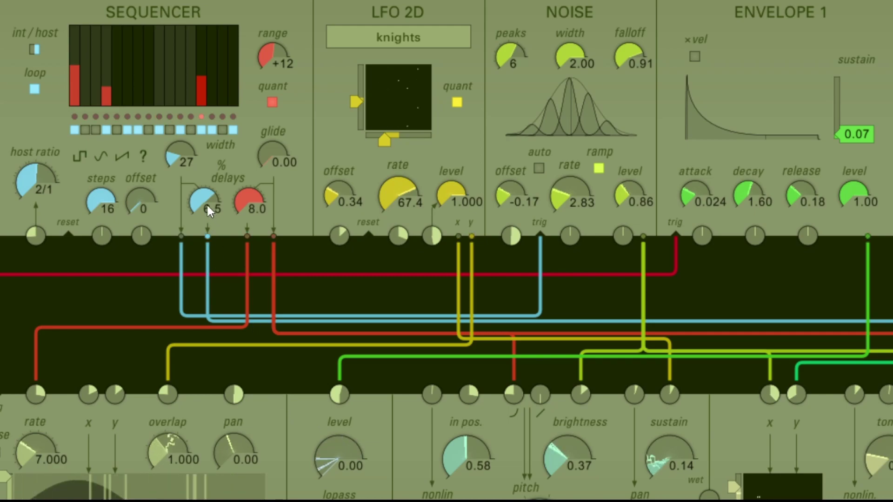
left_click_drag(205, 203, 205, 190)
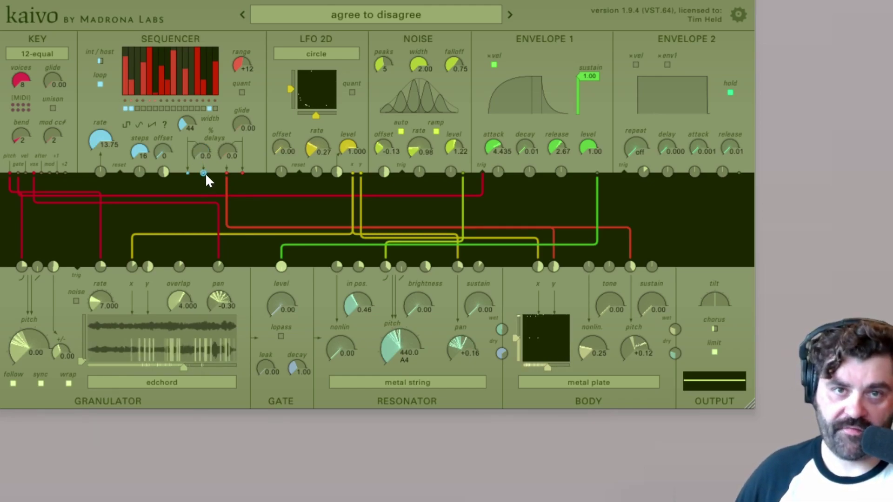
Step: Set the first delay to 1.2, switch the sequencer to host sync at 1/1, and adjust the steps
left_click_drag(193, 155, 196, 135)
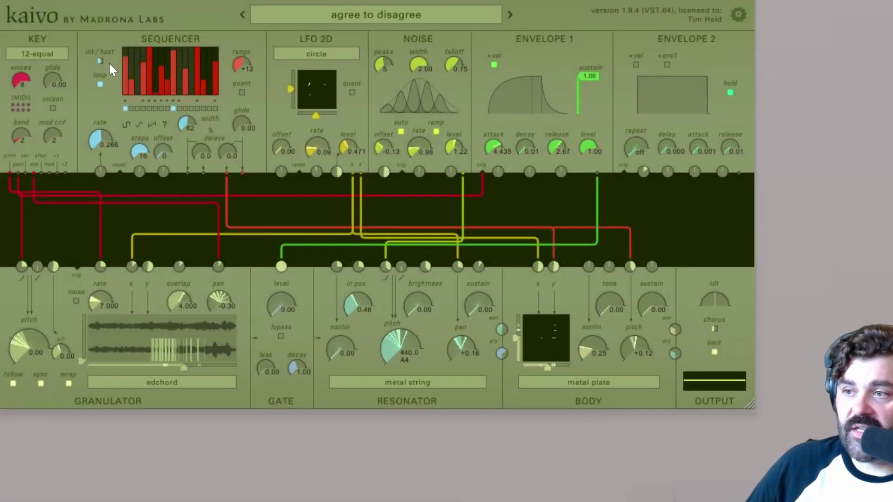
left_click_drag(93, 134, 94, 102)
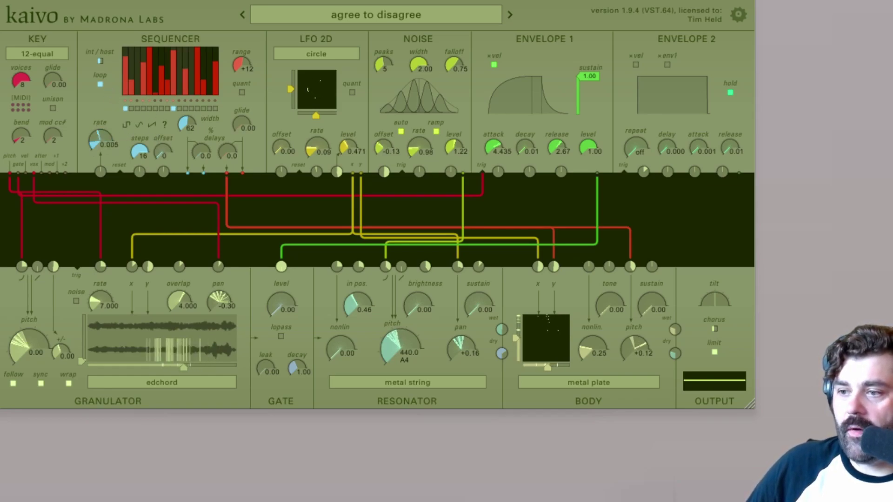
left_click(100, 59)
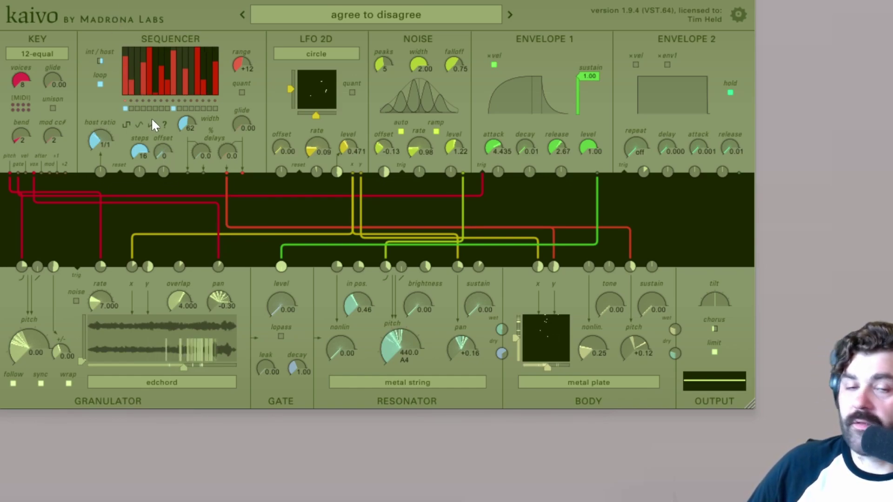
left_click_drag(138, 147, 138, 153)
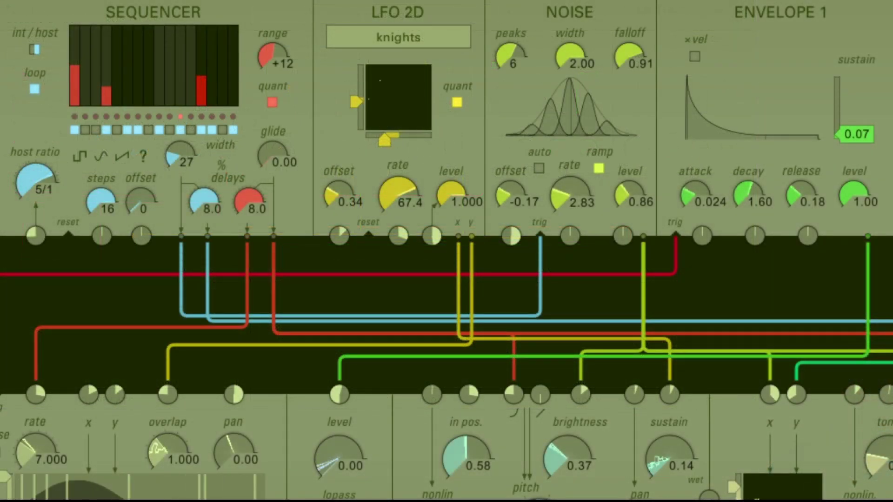
Step: Lower the sequencer host ratio from 2/1 through 3/4 down to 2/3
left_click_drag(34, 176, 31, 204)
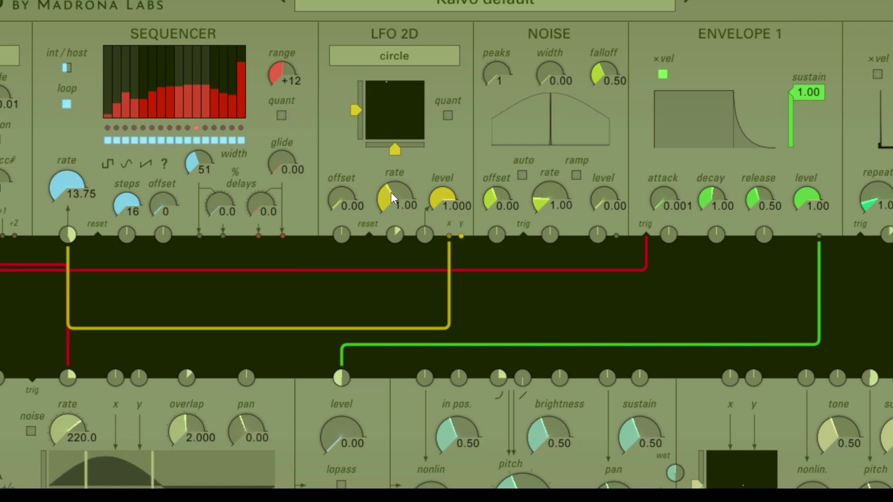
Step: Try an LFO 2D rate change, switch off steps 9–16, and set the sequence offset to 9
left_click_drag(392, 192, 392, 149)
left_click_drag(394, 196, 394, 209)
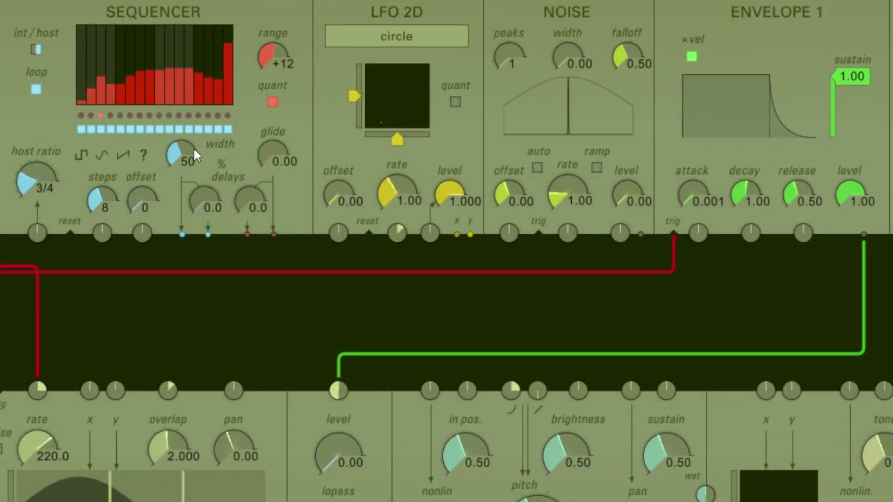
left_click_drag(230, 130, 163, 130)
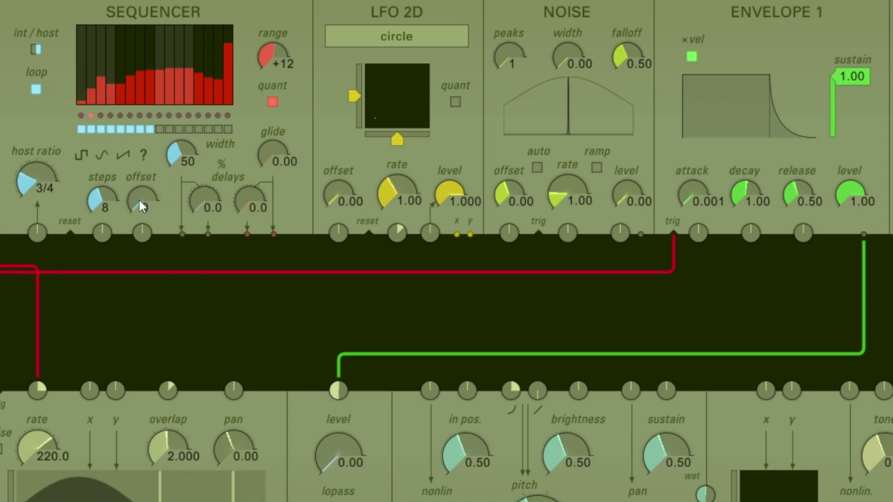
left_click_drag(138, 200, 135, 189)
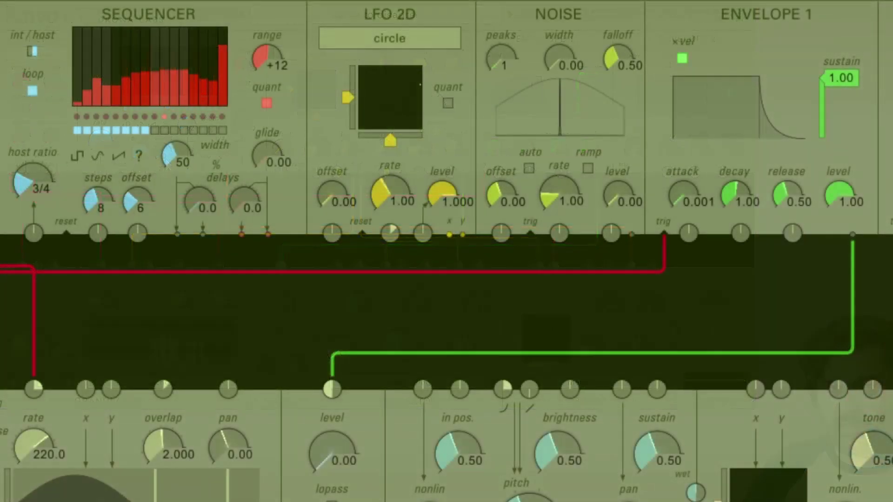
scroll(132, 202, "up", 2)
Step: Set offset 10, step width 23, host ratio 3/2 and sequencer pitch range +48
left_click_drag(129, 197, 129, 190)
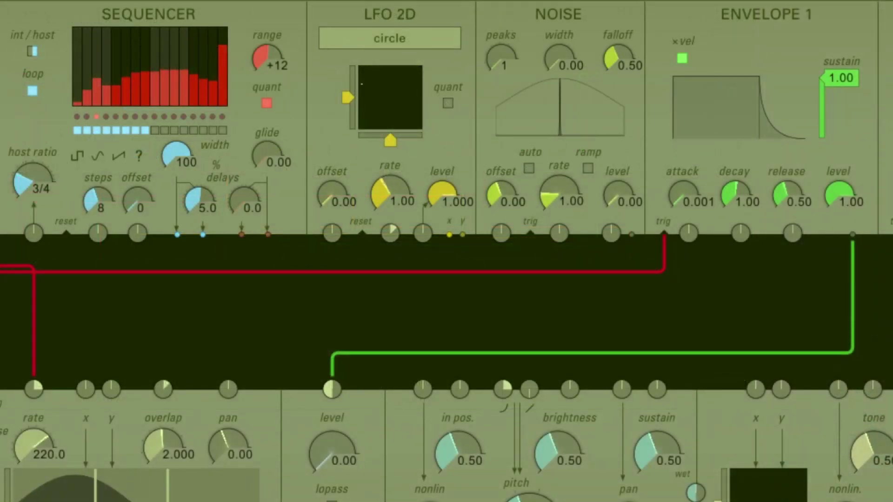
left_click_drag(176, 156, 177, 179)
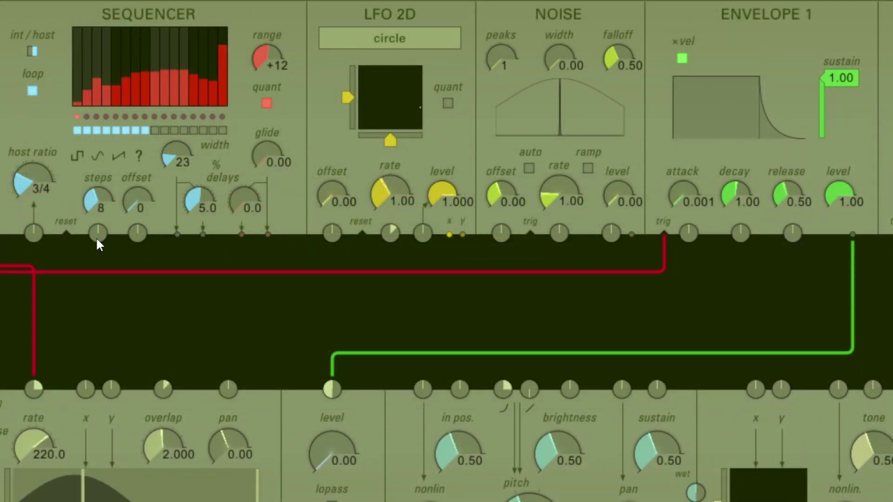
left_click_drag(27, 182, 27, 171)
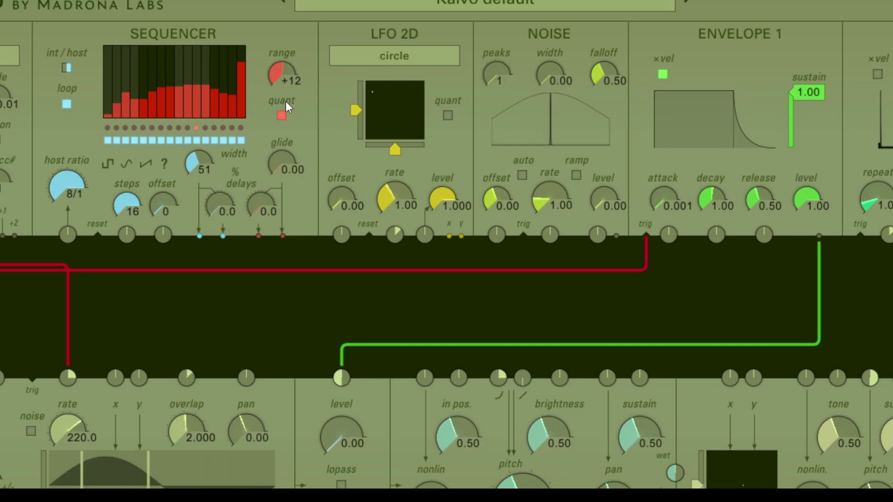
left_click_drag(283, 71, 283, 52)
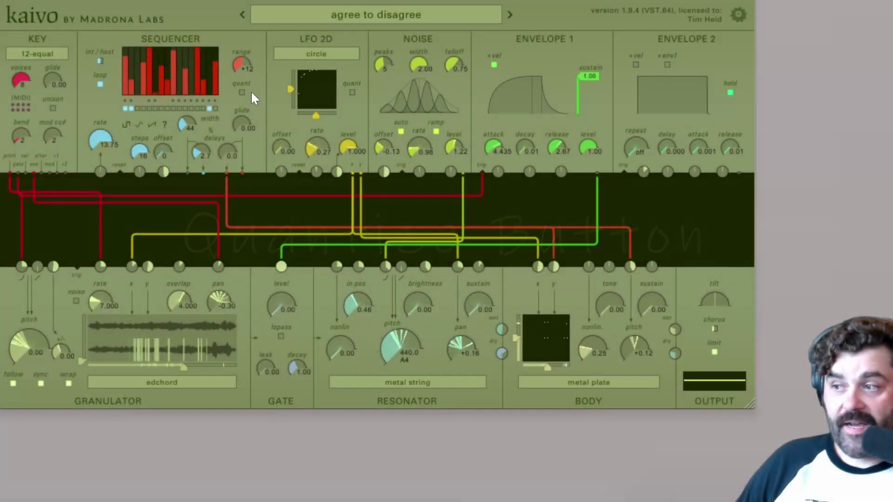
Step: Switch on the Sequencer panel's quant button so its pitch output is quantized
left_click(242, 92)
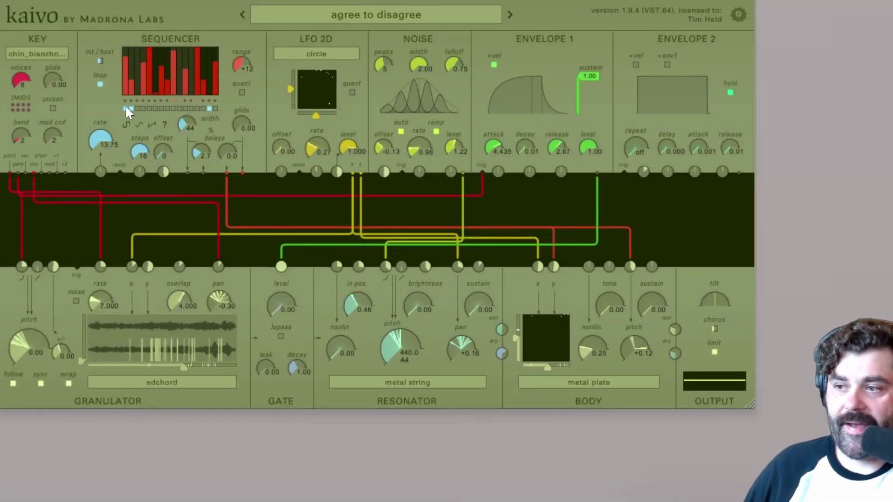
Step: Turn off the first and last steps, then enable steps 5 through 15
left_click(125, 110)
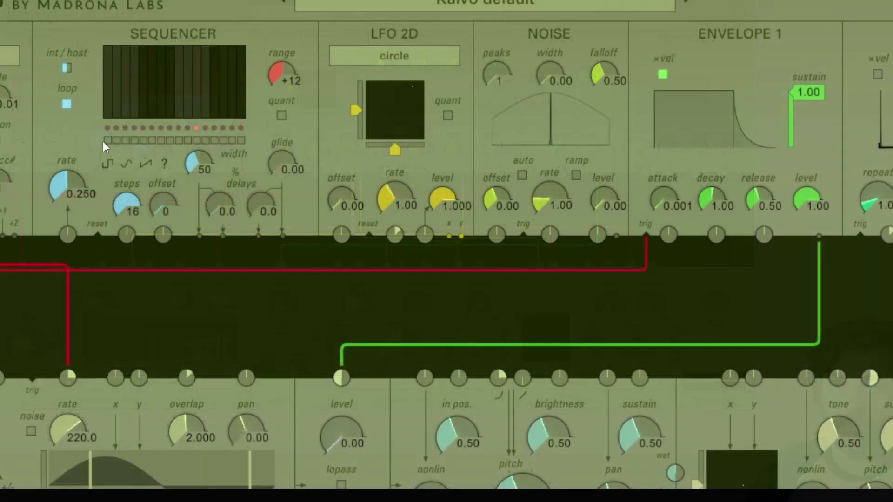
left_click_drag(146, 139, 232, 139)
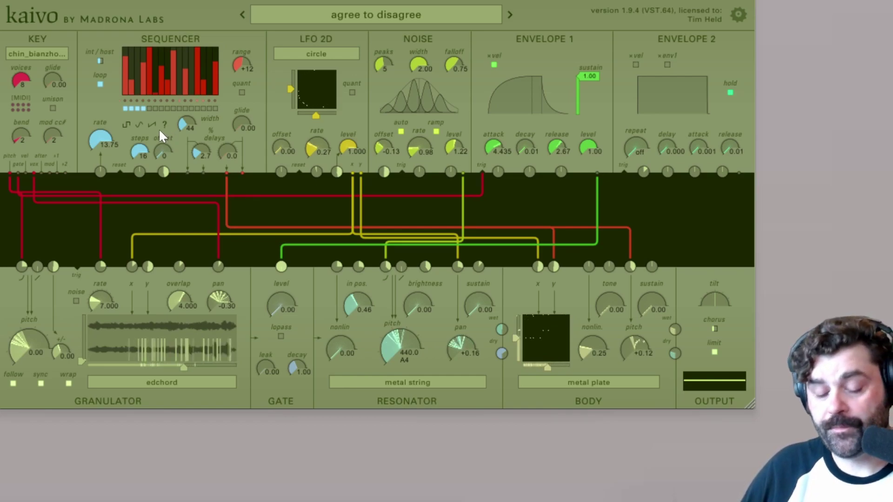
Step: Cycle the step shapes through square, sine and ramp, then randomize the steps three times
left_click(125, 125)
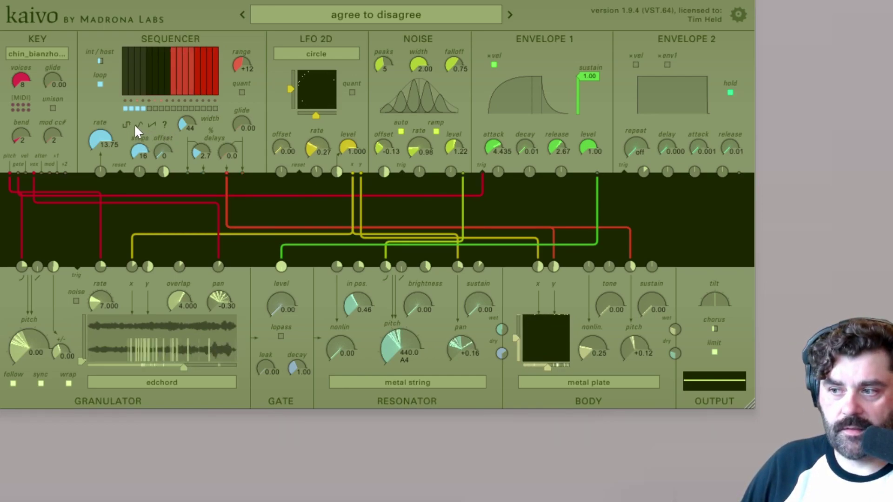
left_click(138, 125)
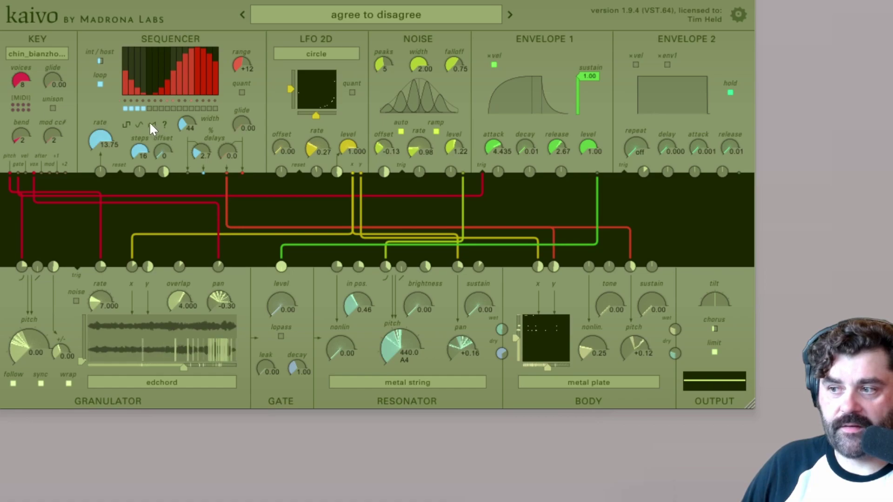
left_click(151, 124)
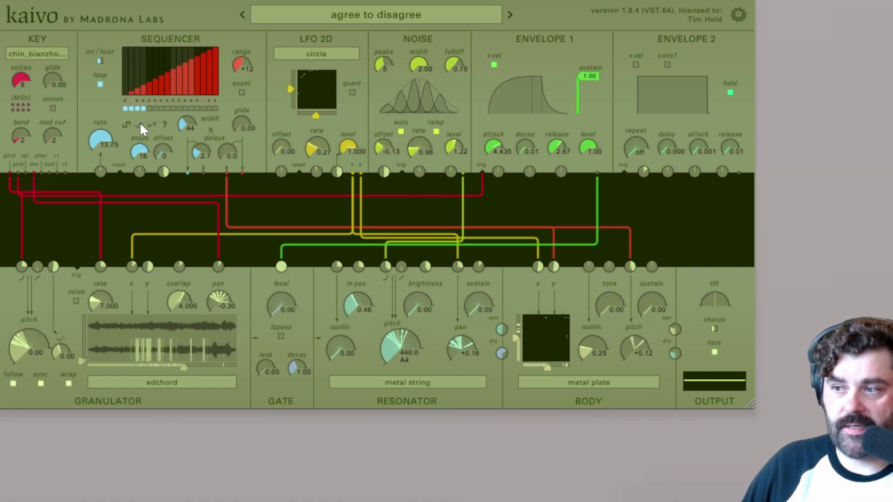
left_click(139, 124)
left_click(128, 124)
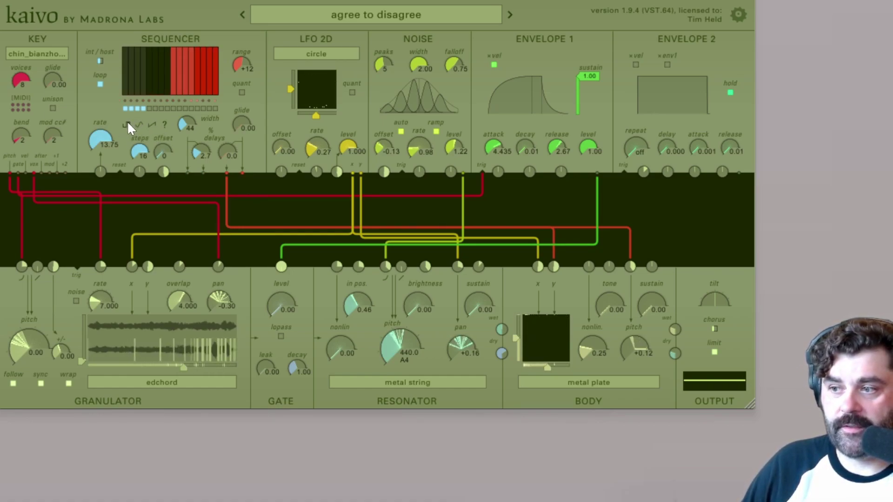
left_click(150, 124)
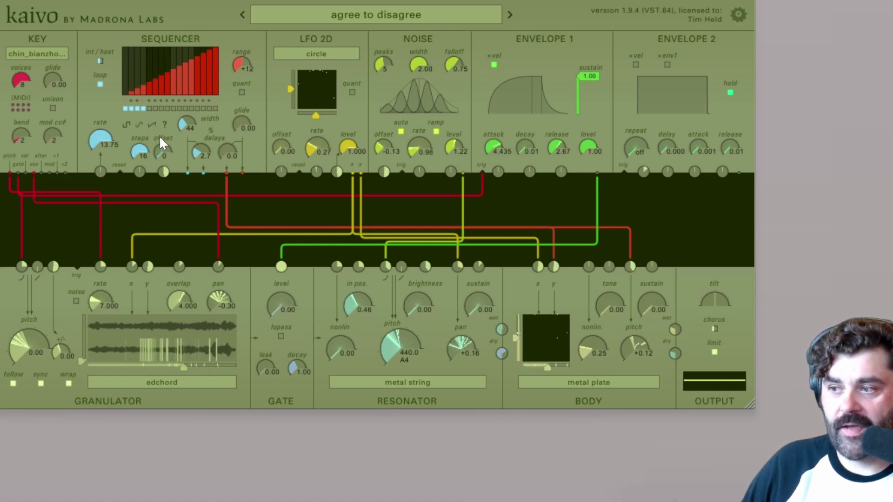
left_click(164, 123)
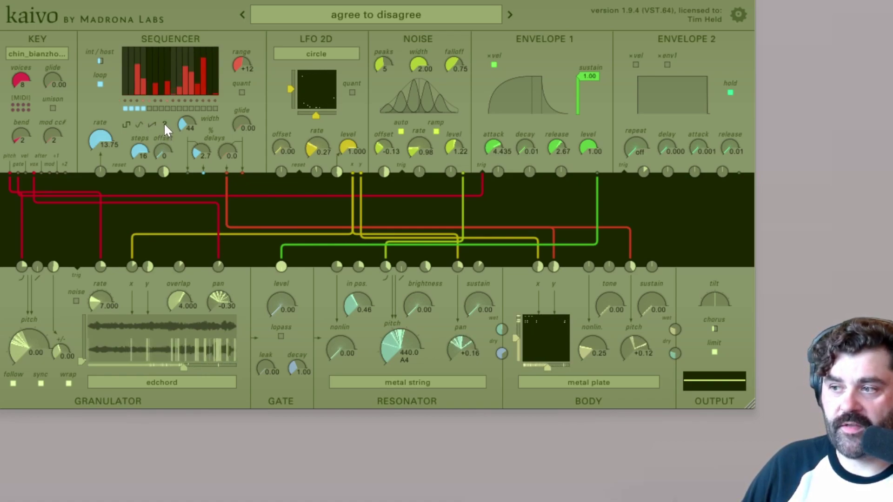
left_click(164, 123)
left_click(164, 123)
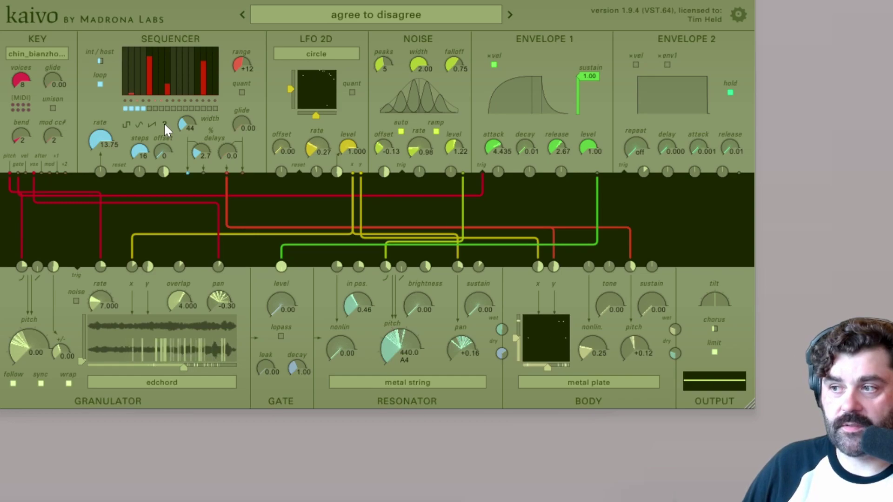
Step: Cycle through sine, square and ramp shapes again, finishing with three fresh random step patterns
left_click(139, 124)
left_click(127, 124)
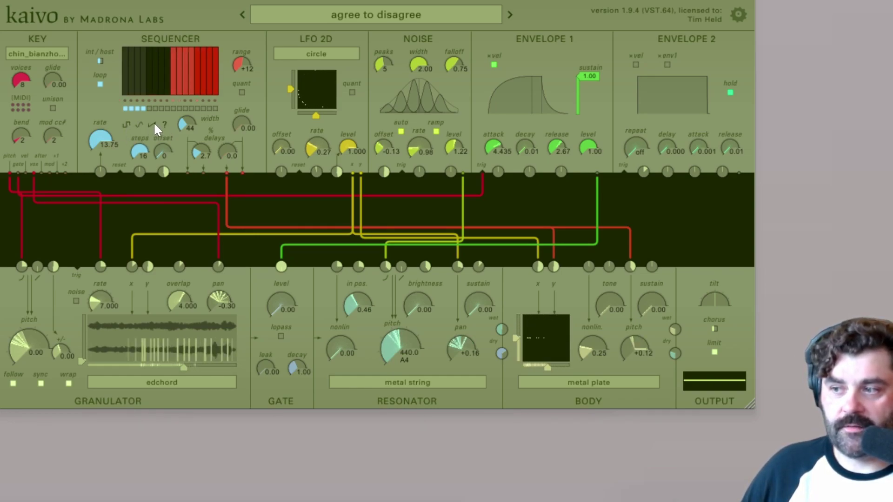
left_click(151, 124)
left_click(140, 124)
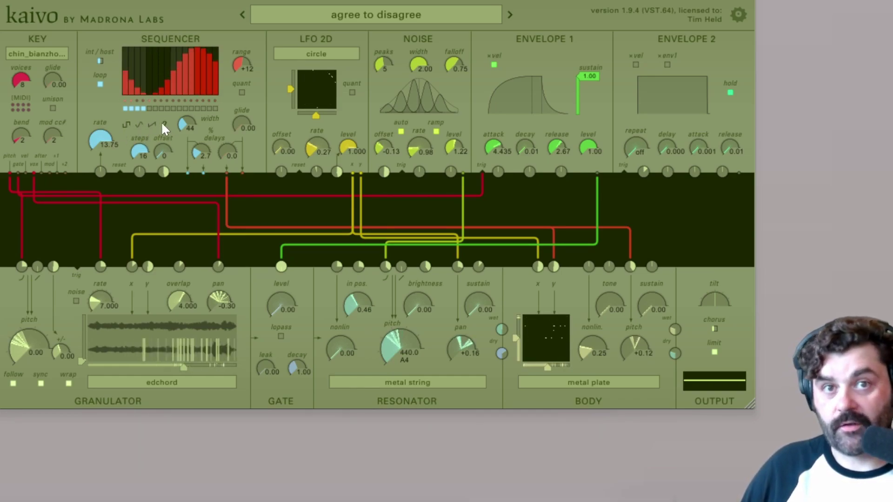
left_click(127, 124)
left_click(140, 124)
left_click(151, 125)
left_click(164, 125)
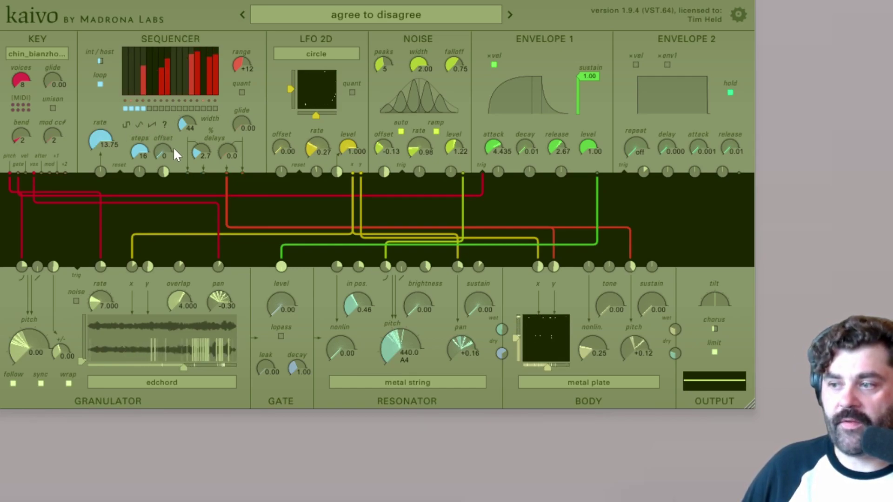
left_click(164, 124)
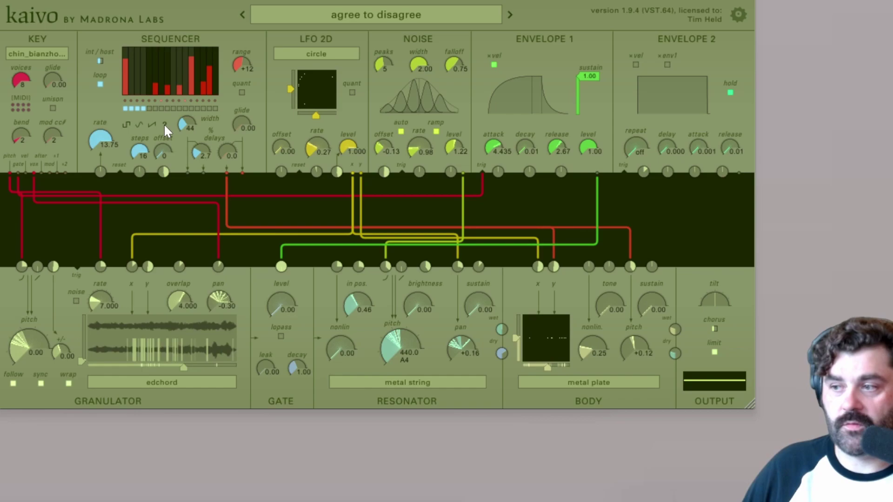
left_click(164, 124)
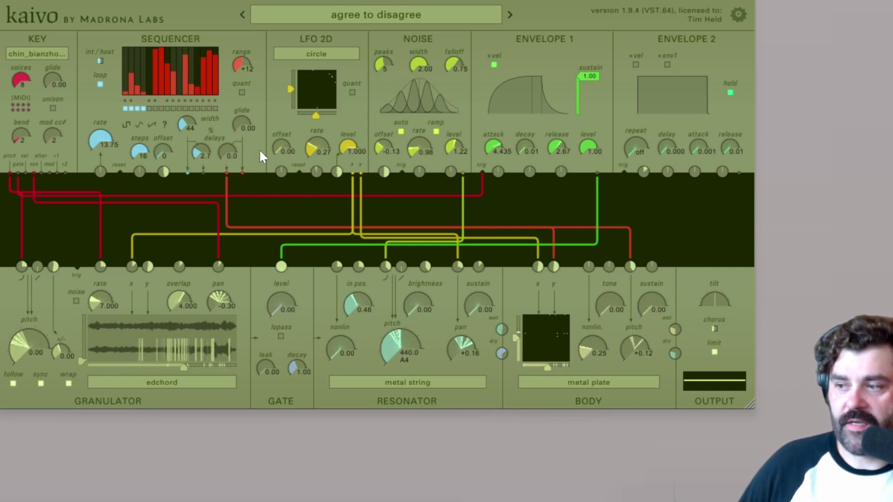
Step: Flatten the step bars into an even row, tweak the first bar, then draw an arch
left_click_drag(216, 72, 174, 78)
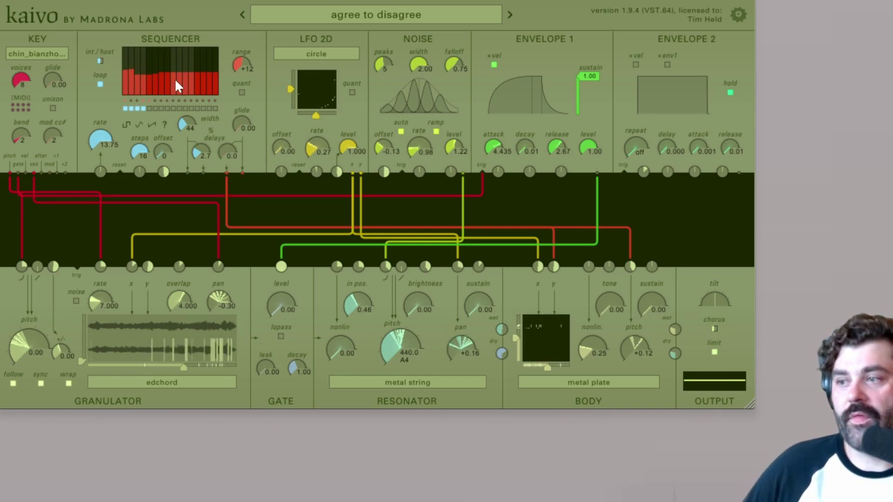
left_click(122, 58)
left_click_drag(123, 60, 126, 66)
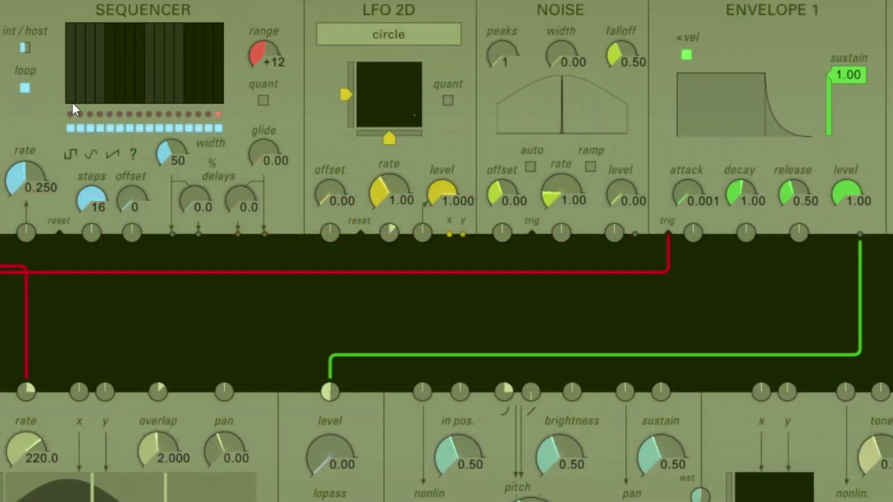
mouse_move(69, 99)
left_mouse_down()
mouse_move(127, 52)
mouse_move(159, 54)
mouse_move(192, 90)
mouse_move(222, 94)
left_mouse_up()
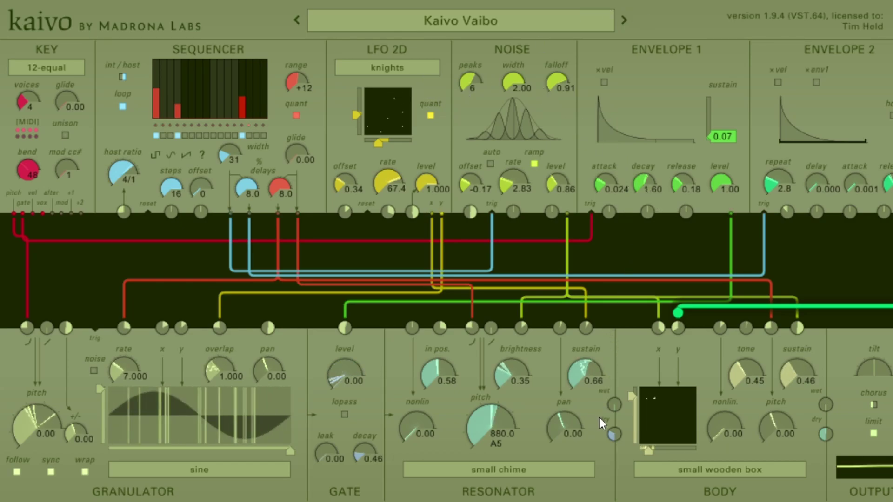
Step: Highlight the sequencer-to-resonator pitch cord, raise the body's dry level, and toggle quant off and on
left_click(471, 309)
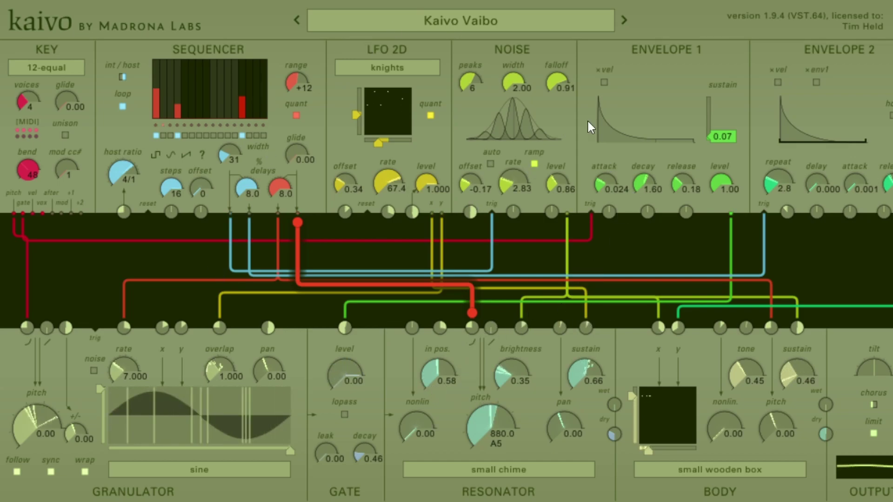
left_click_drag(622, 437, 622, 418)
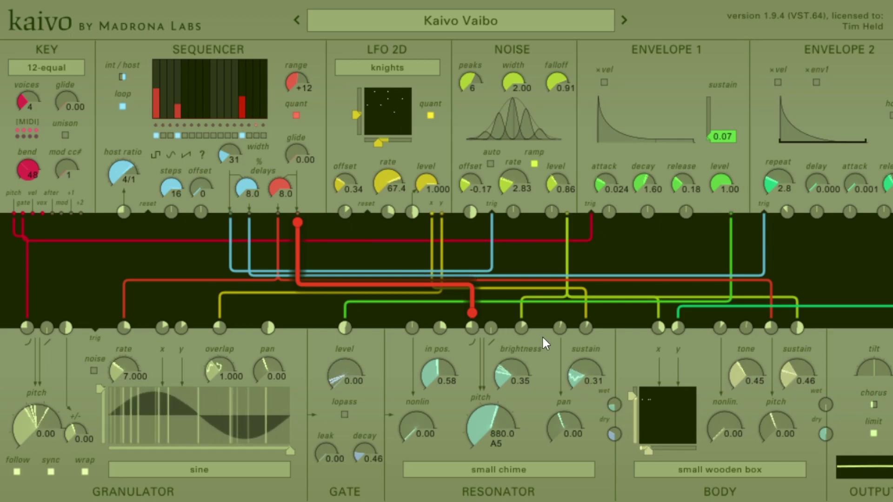
left_click(297, 116)
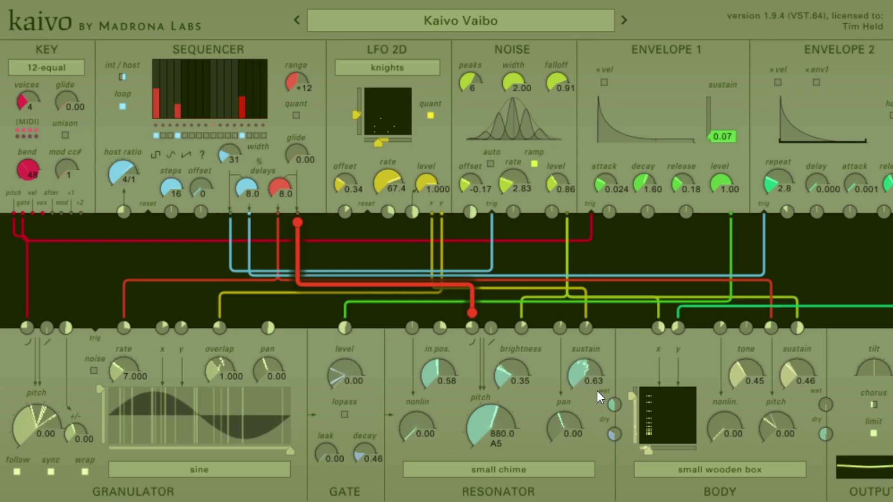
left_click(296, 115)
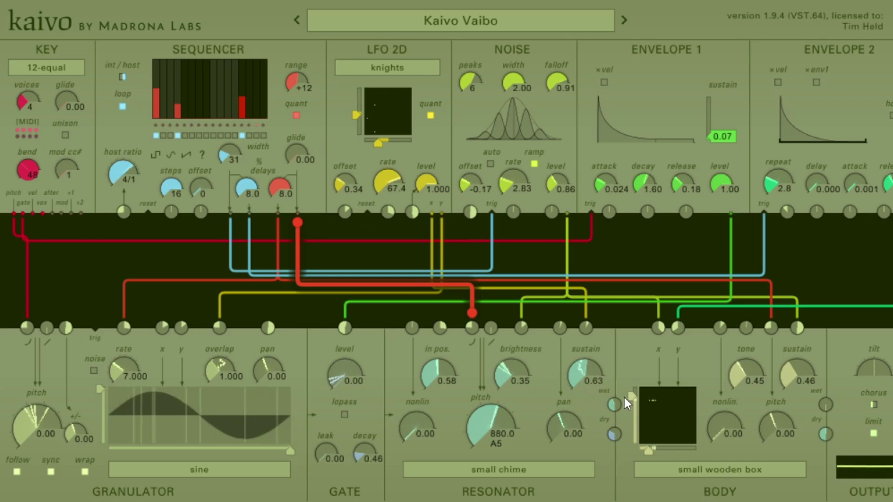
Step: Lower the resonator sustain to about 0.30 and raise the wet mix to roughly halfway
left_click_drag(582, 368, 582, 398)
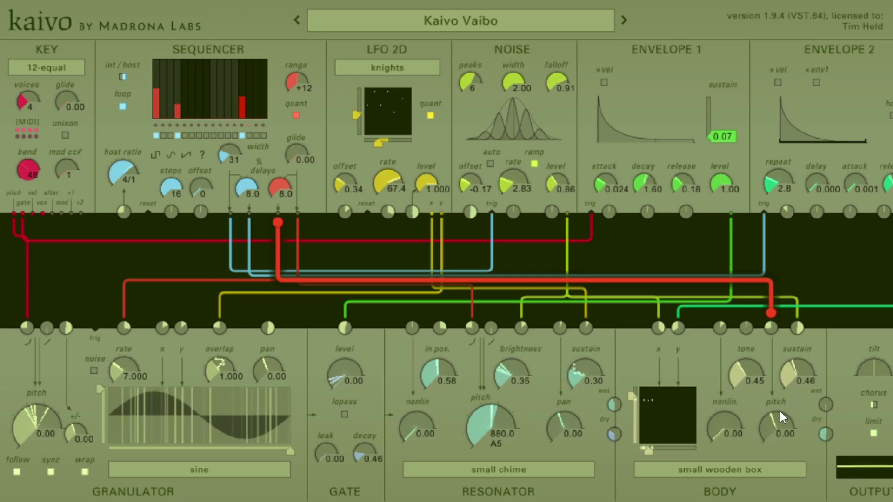
left_click_drag(830, 406, 830, 401)
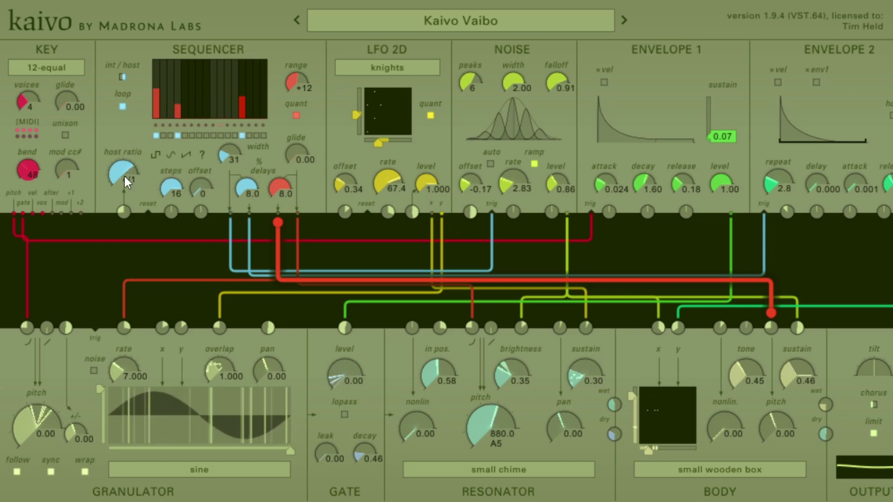
Step: Set host ratio to 3/4, resonator sustain 0.49, body sustain 0.64, and unquantize LFO 2D
scroll(126, 171, "down", 3)
scroll(121, 169, "down", 2)
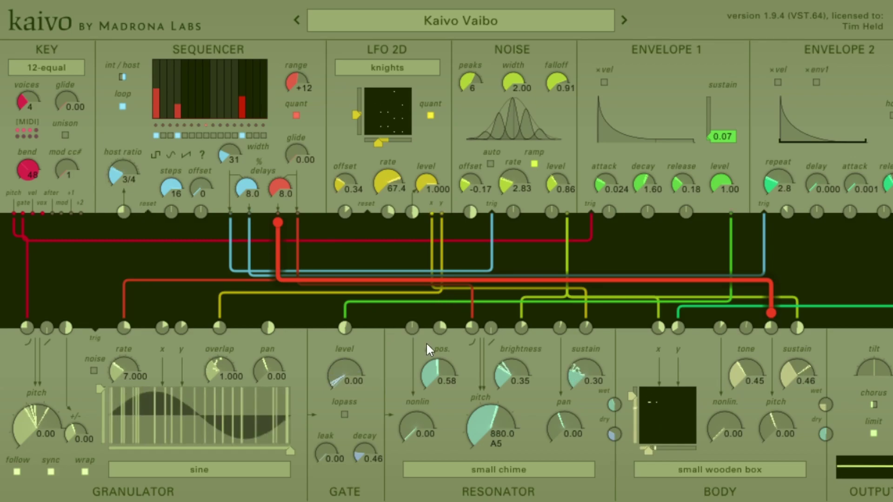
scroll(585, 373, "up", 4)
scroll(786, 365, "up", 4)
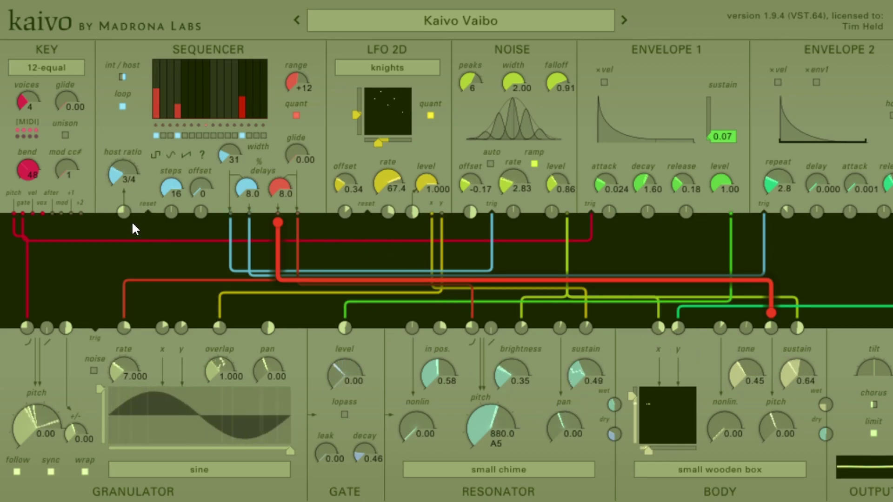
left_click(430, 115)
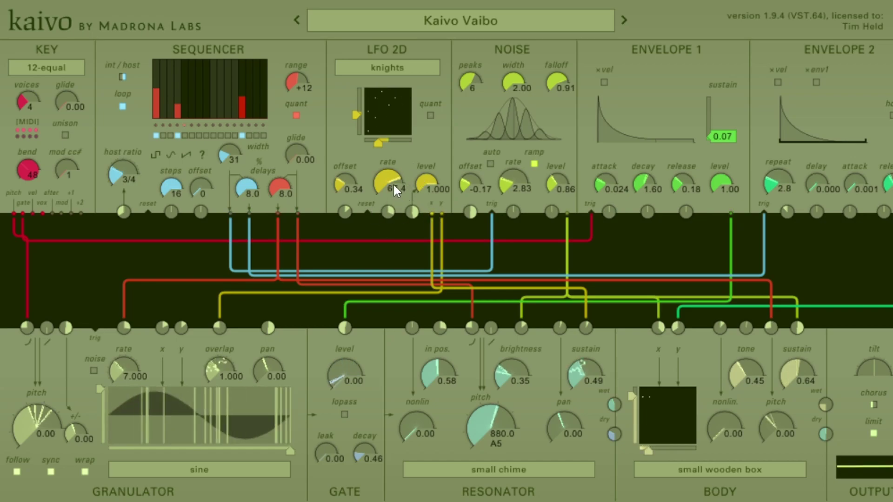
Step: Slow the LFO 2D rate to 11.4 and re-enable its quantize option
left_click_drag(383, 174, 383, 209)
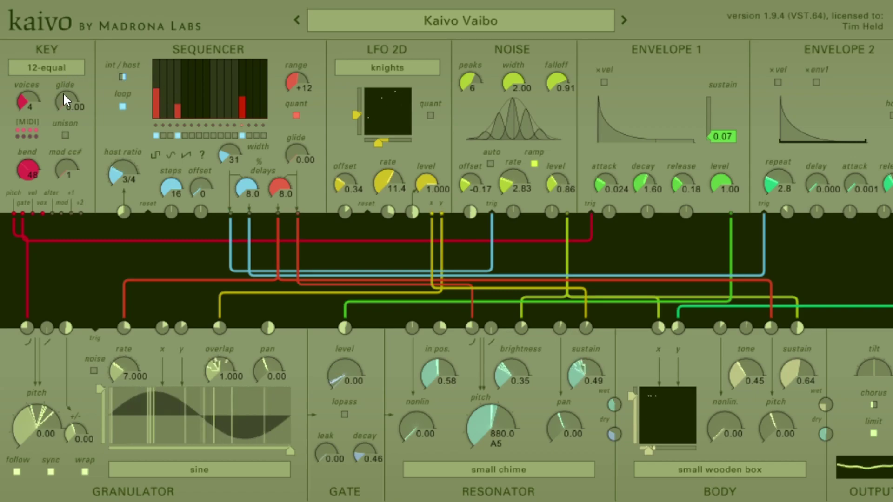
left_click(431, 115)
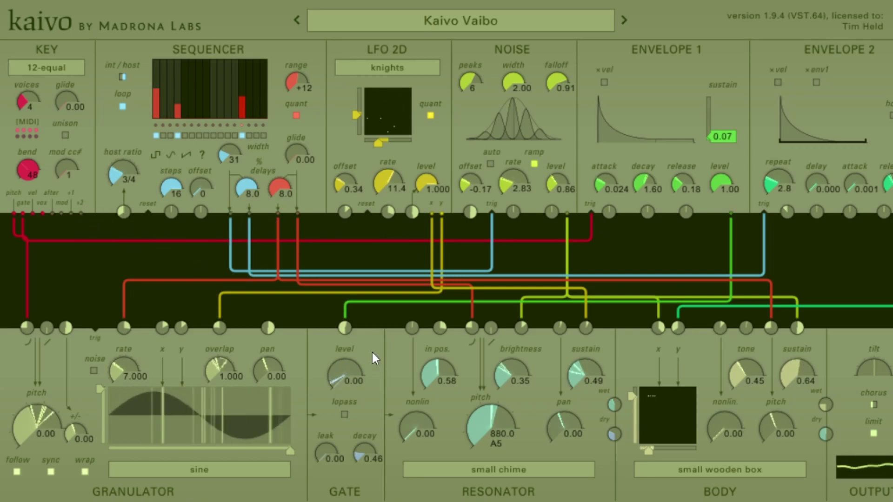
Step: Cable the sequencer output to LFO 2D reset and LFO 2D x back into the sequencer input
left_click_drag(249, 214, 365, 213)
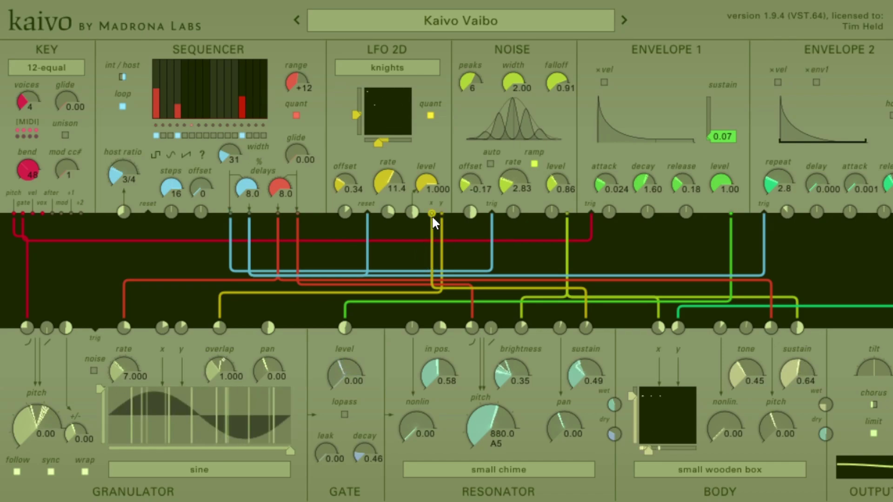
left_click_drag(432, 213, 123, 212)
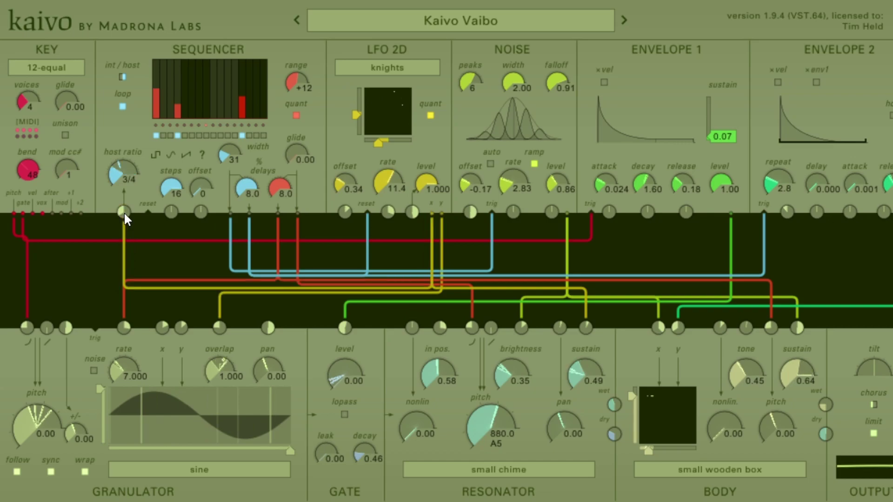